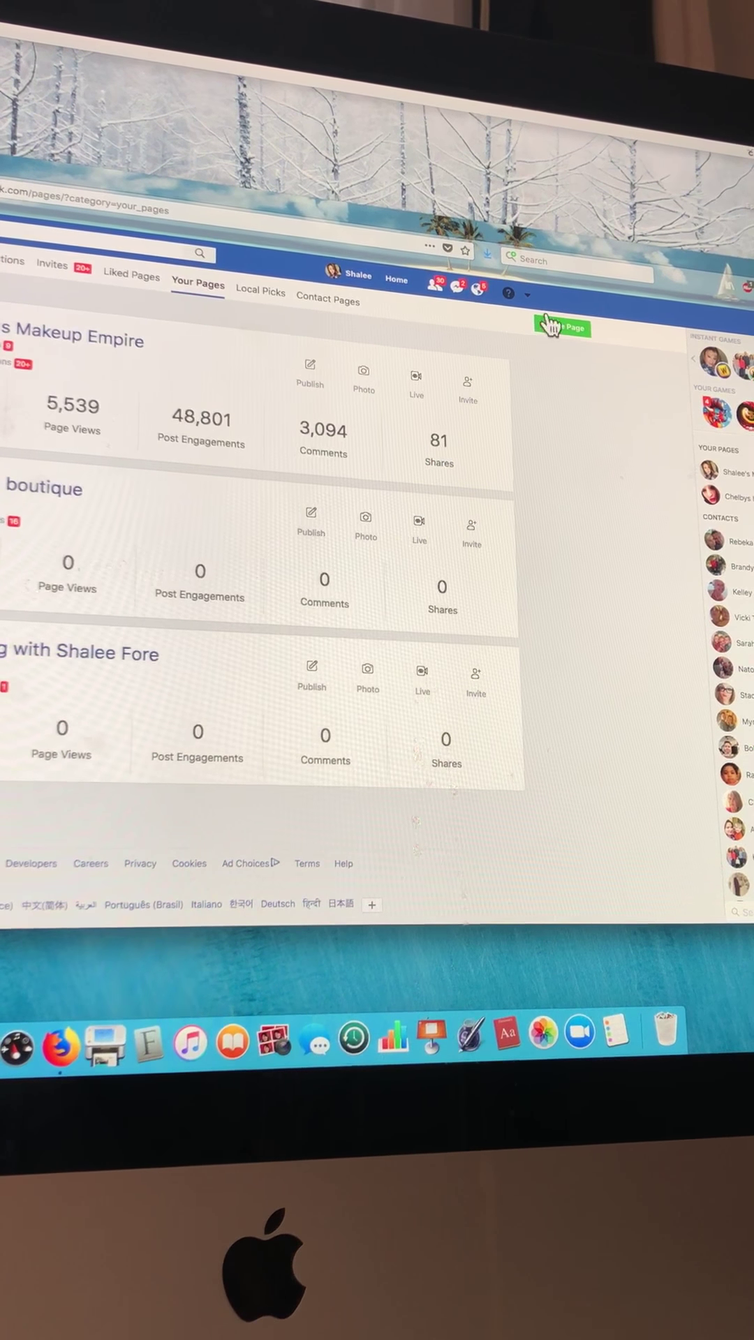
Start a new Facebook page from the Create Page button to reach the page-type choices.
{"action": "left_click", "coordinate": [562, 325]}
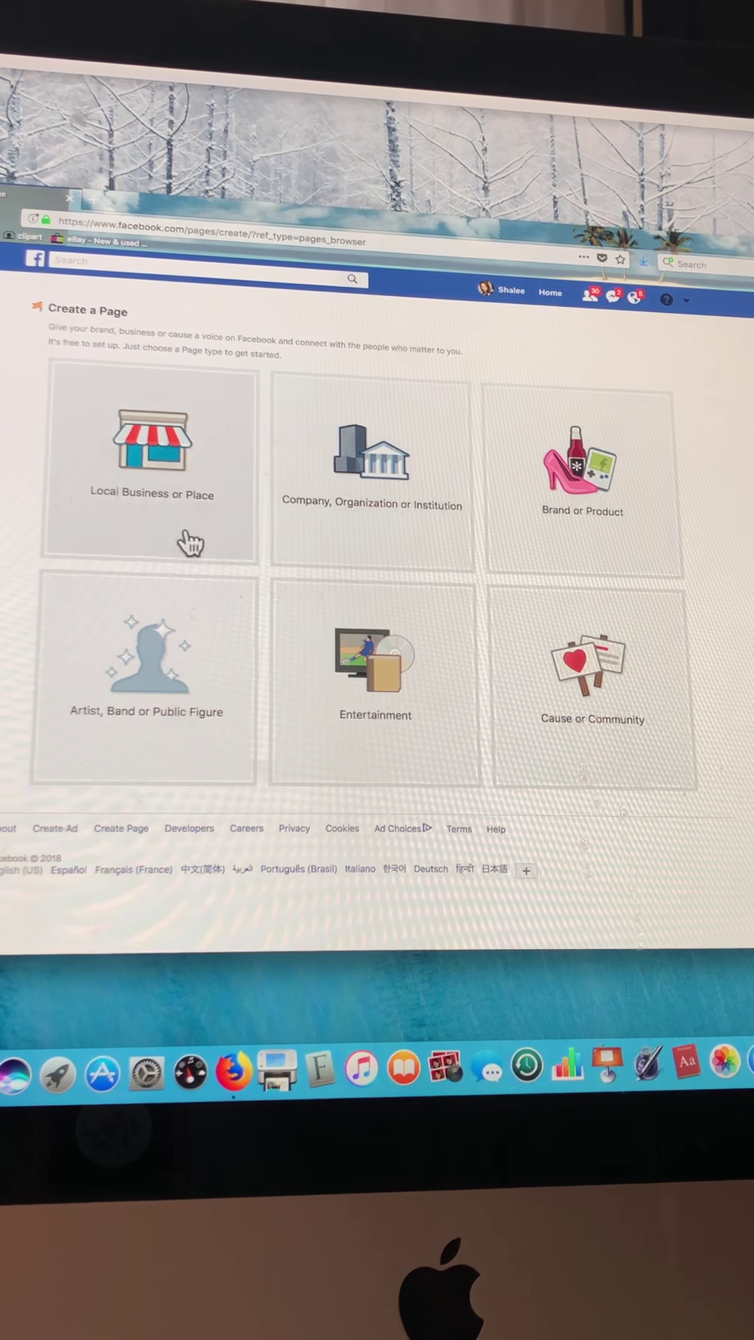
Choose Local Business or Place as the page type, revealing its prefilled Chambersburg setup form.
{"action": "left_click", "coordinate": [197, 503]}
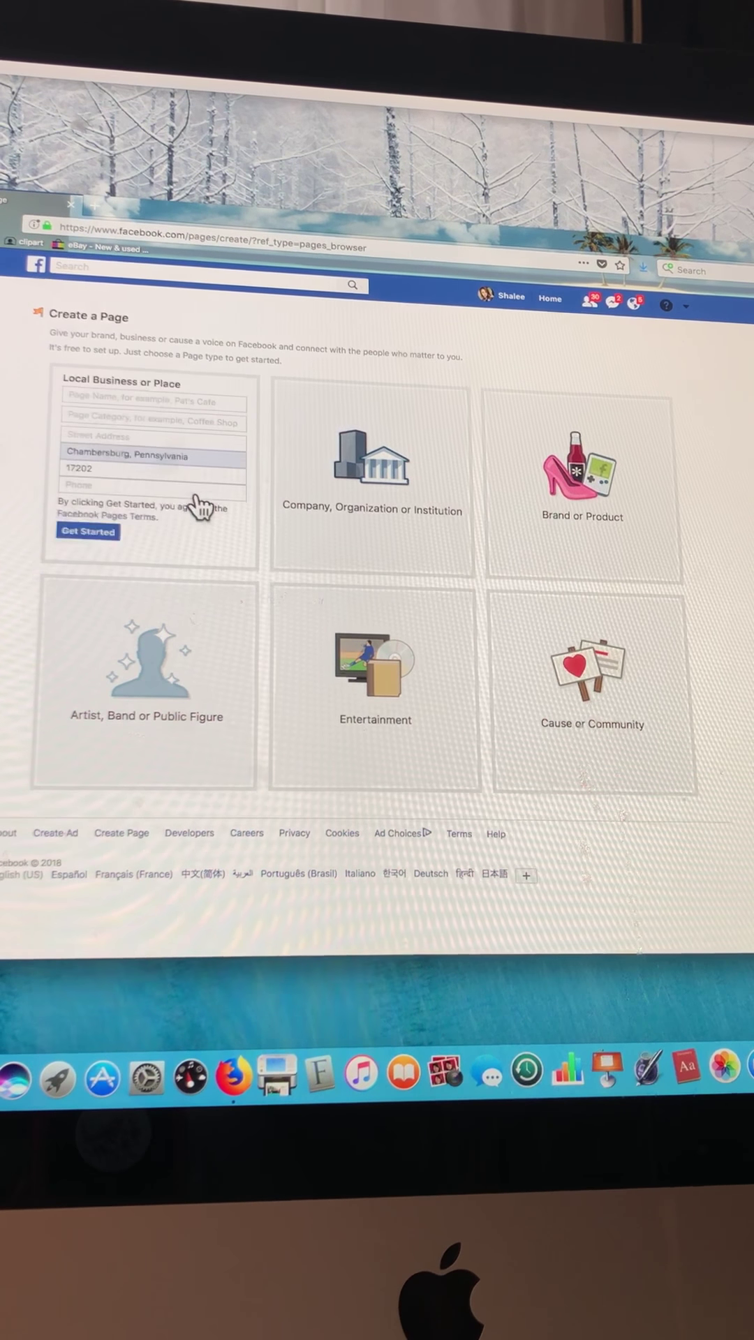